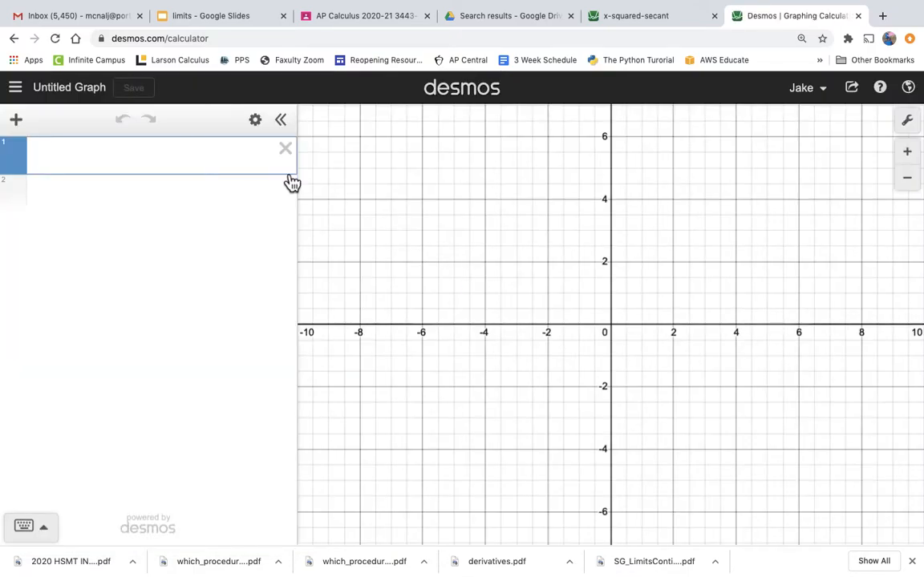
- Define and graph the function f(x) = x^3 in the first expression line
text(f(x))
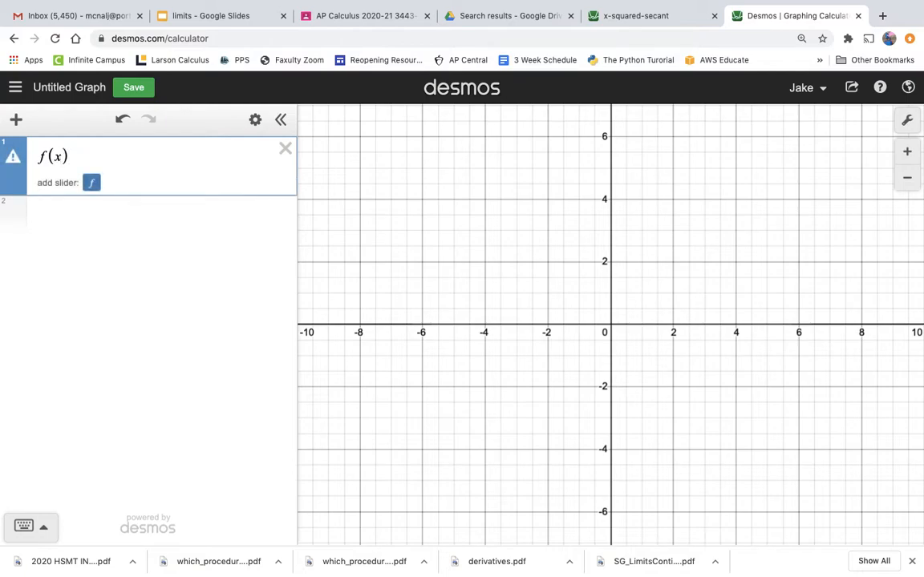
text(=)
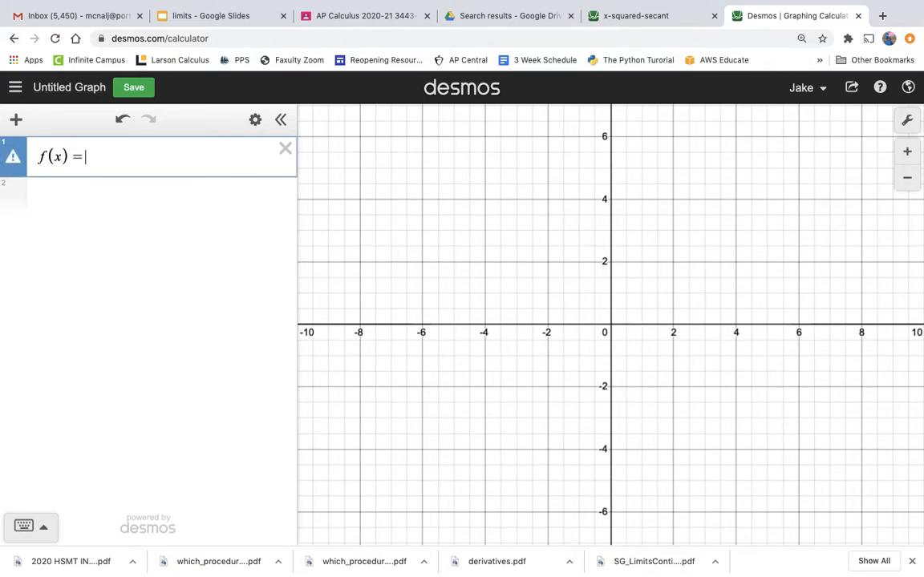
text(x)
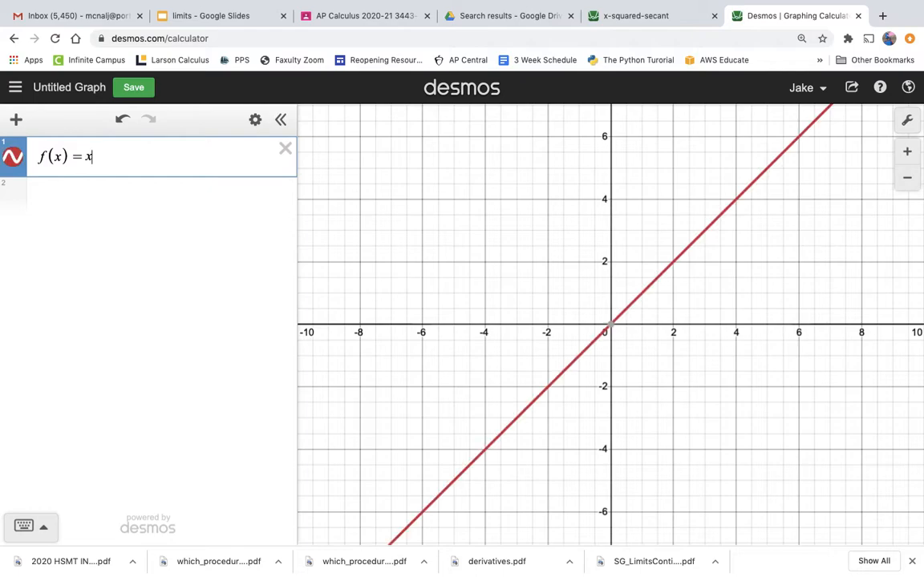
text(^)
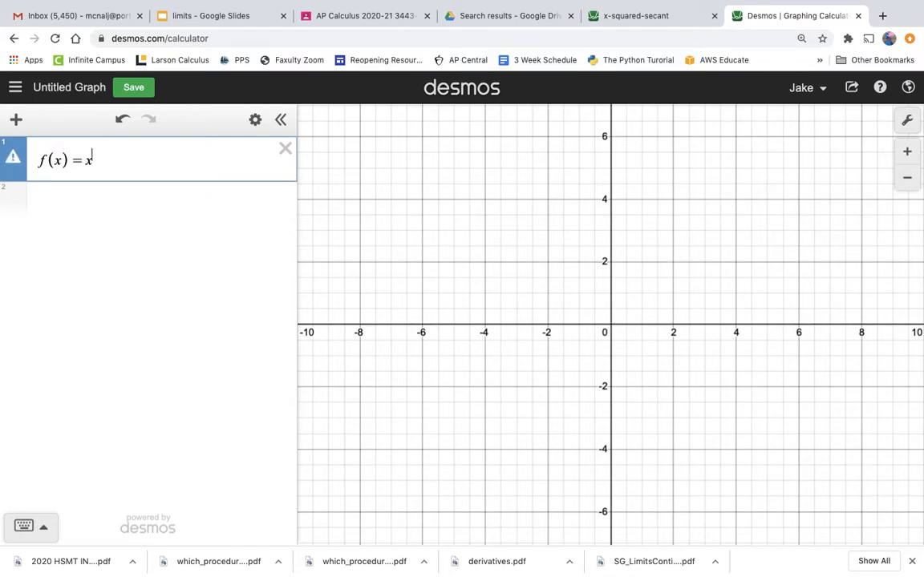
text(3)
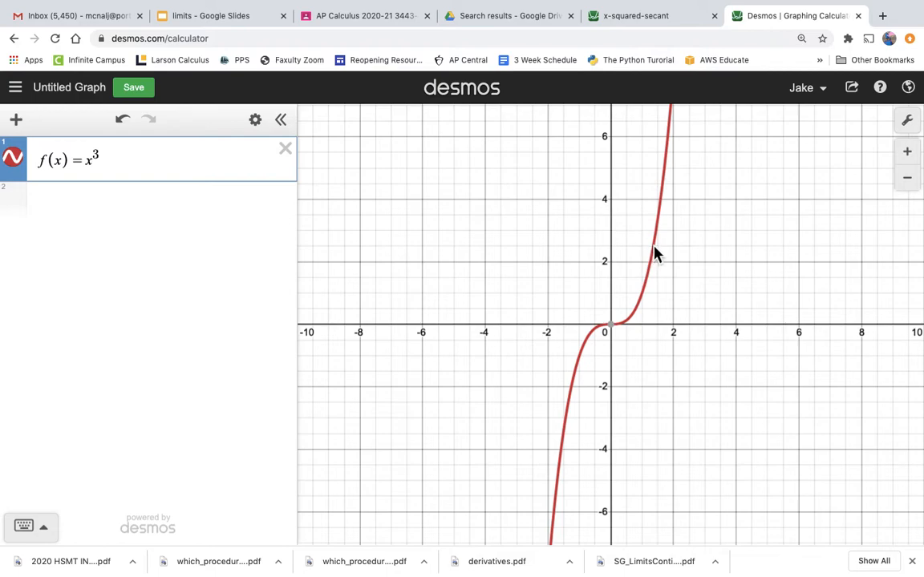
mouse_move(659, 249)
mouse_down()
mouse_move(643, 326)
mouse_move(629, 336)
mouse_up()
- Define the variable x_1 = 0.5 in the second expression line
click(18, 209)
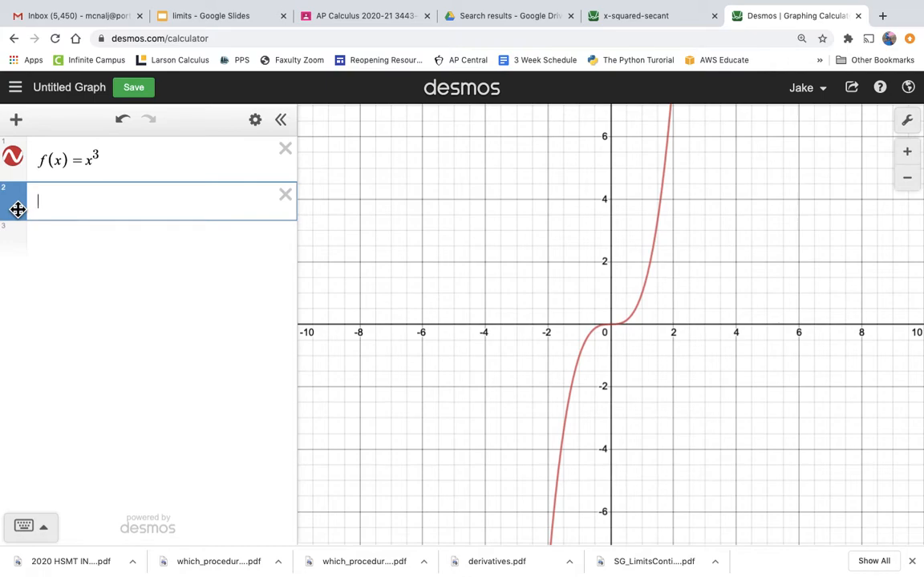
text(x)
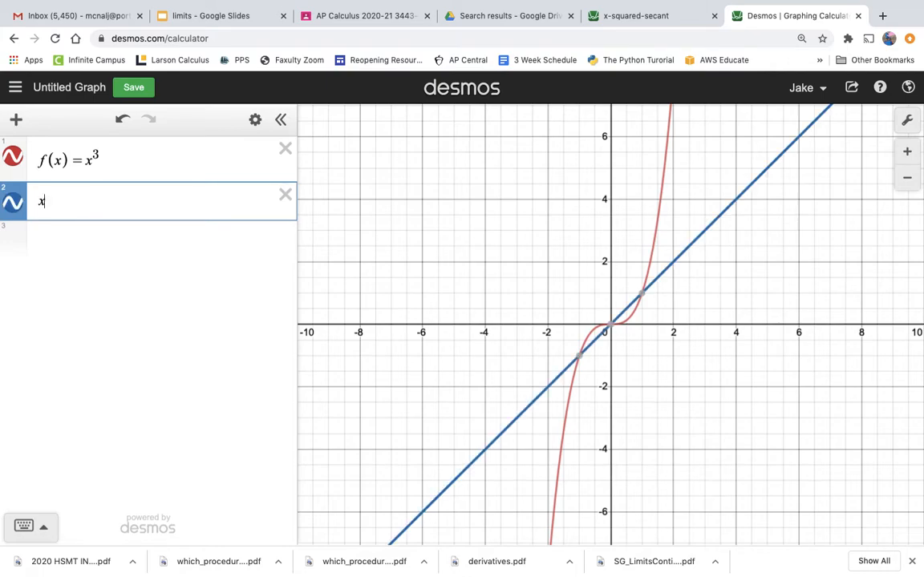
text(_)
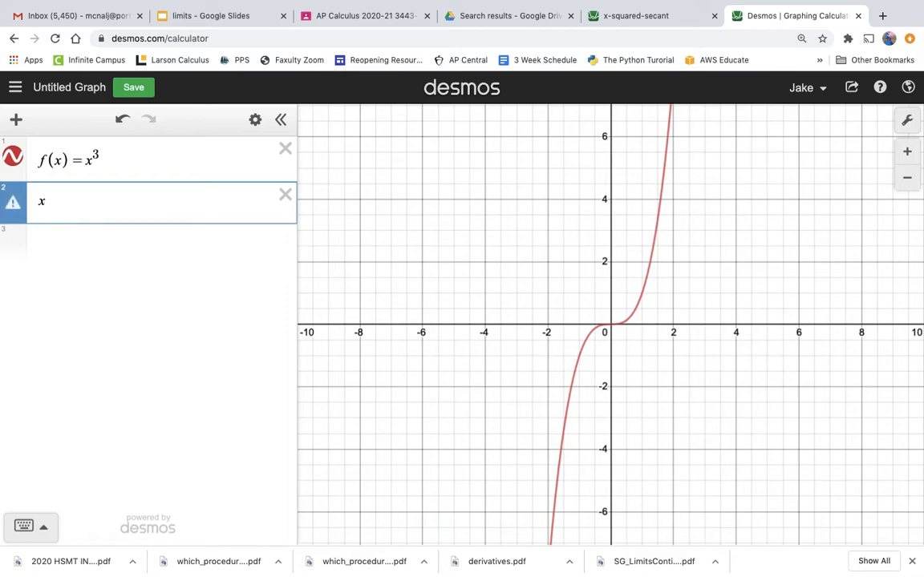
text(1)
text(=0.5)
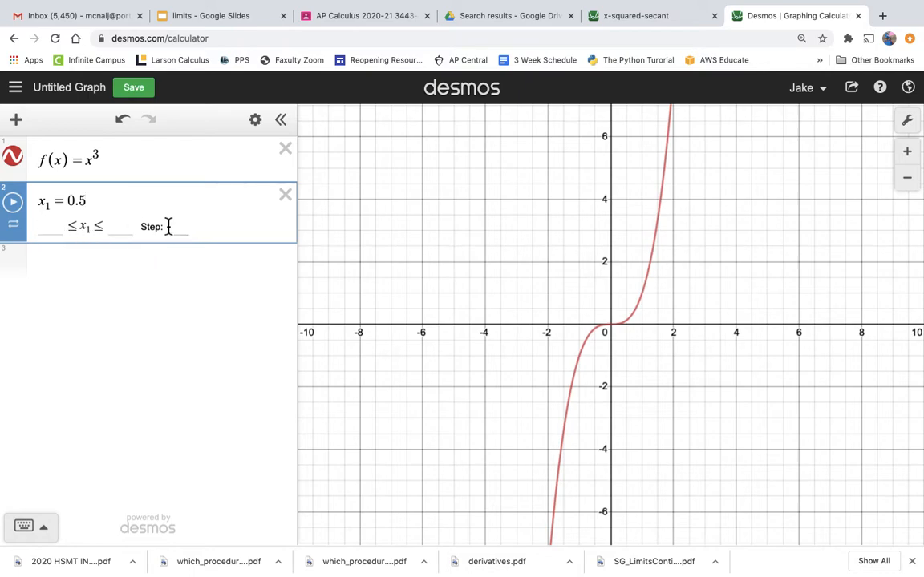
- Limit the x_1 slider to the range -2 to 2 with a step of 0.1, and slide x_1 to 0.3
click(60, 233)
text(-2)
key(Tab)
key(Tab)
key(shift+Tab)
text(2)
click(171, 232)
text(0.1)
click(170, 284)
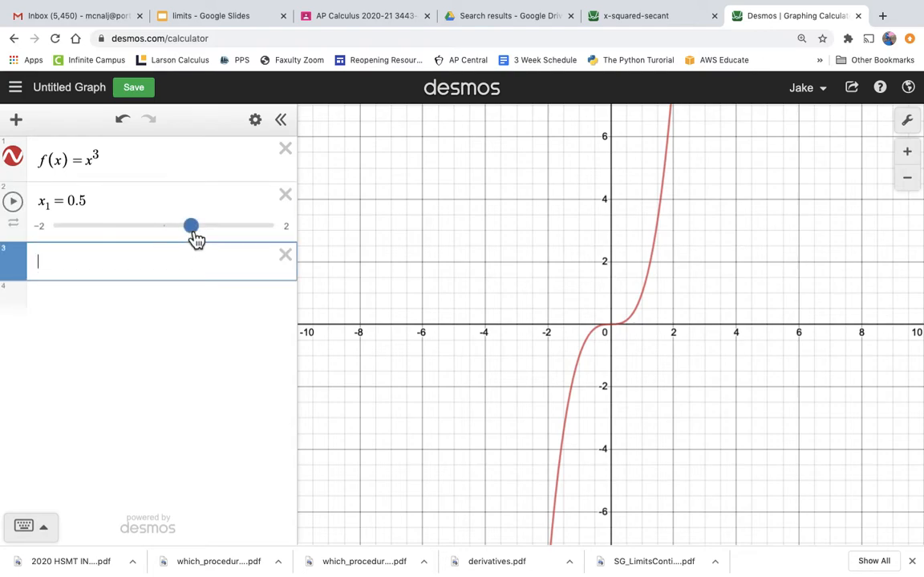
mouse_move(196, 234)
mouse_down()
mouse_move(158, 240)
mouse_move(188, 239)
mouse_move(200, 249)
mouse_move(191, 248)
mouse_up()
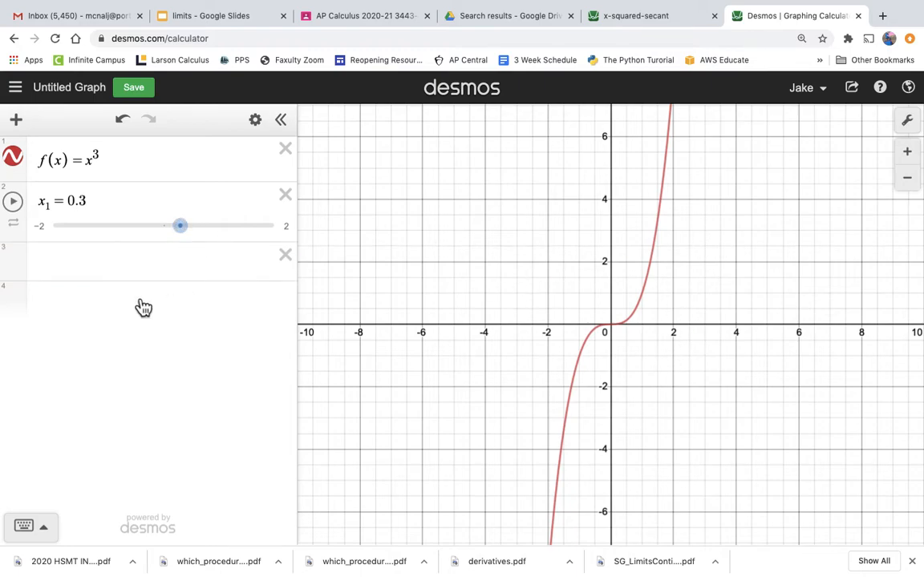
click(69, 262)
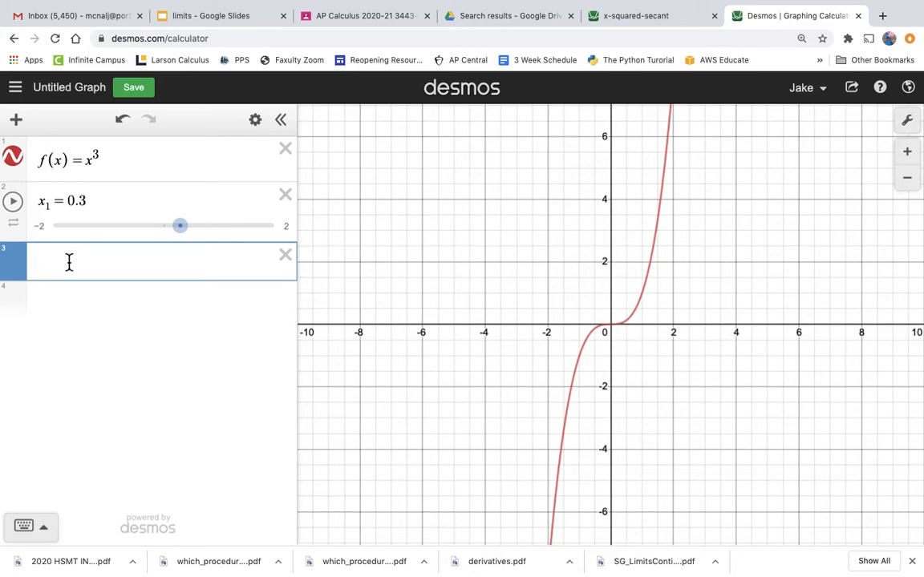
text(()
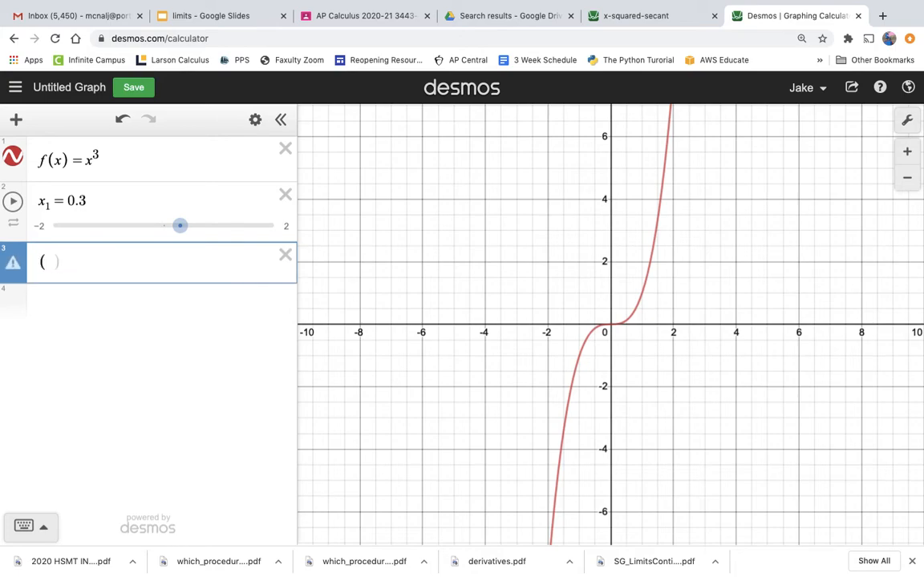
text(0,1))
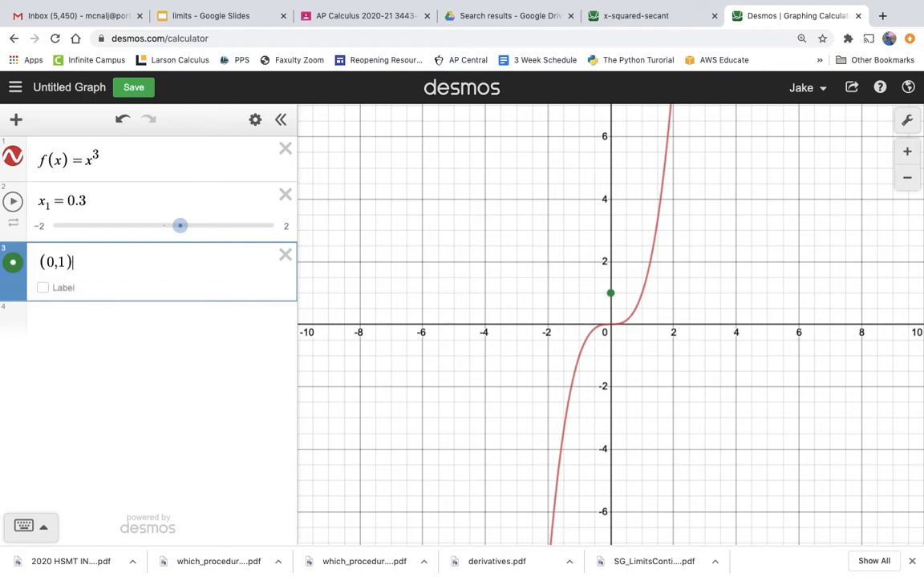
key(BackSpace)
key(BackSpace)
key(BackSpace)
key(BackSpace)
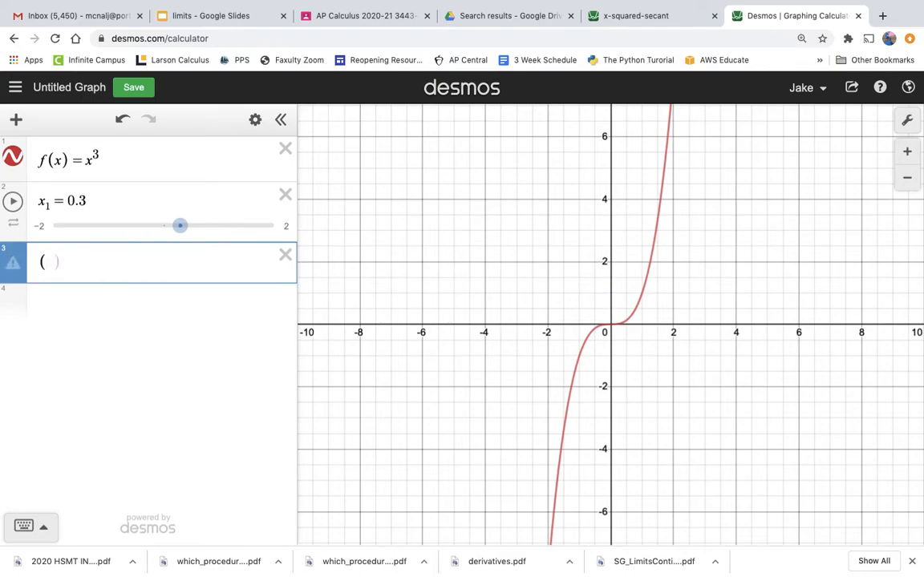
- Plot the point (x_1, f(x_1)) on the cubic curve and turn on its coordinate label
text(x)
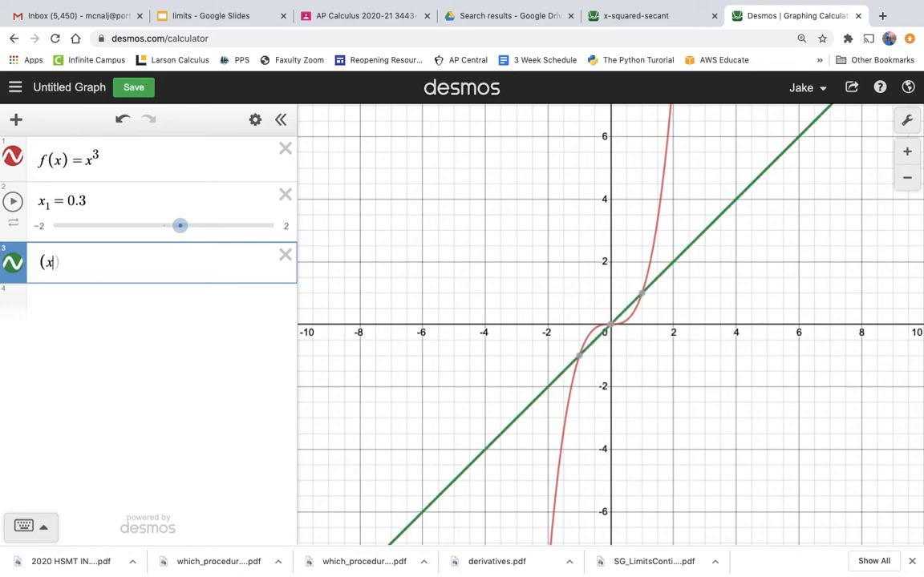
text(_1)
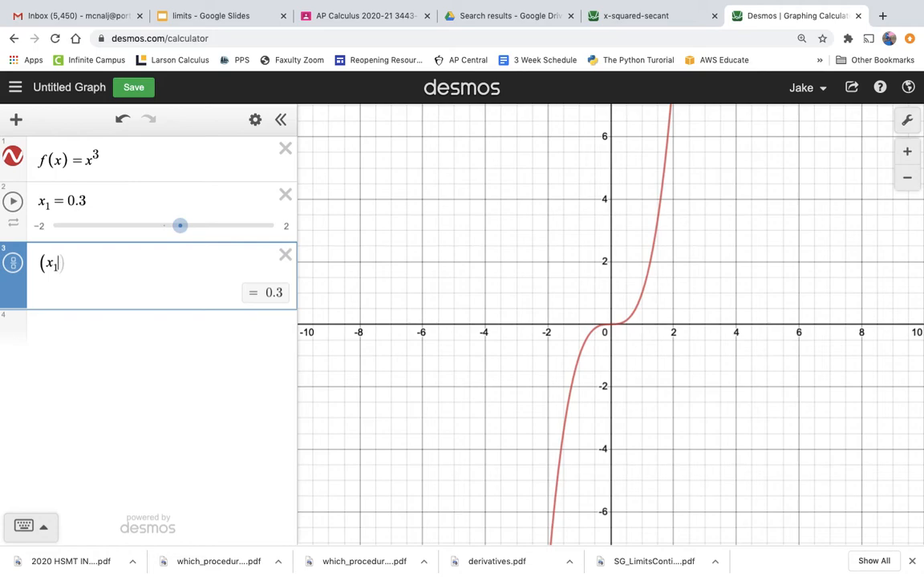
text(,)
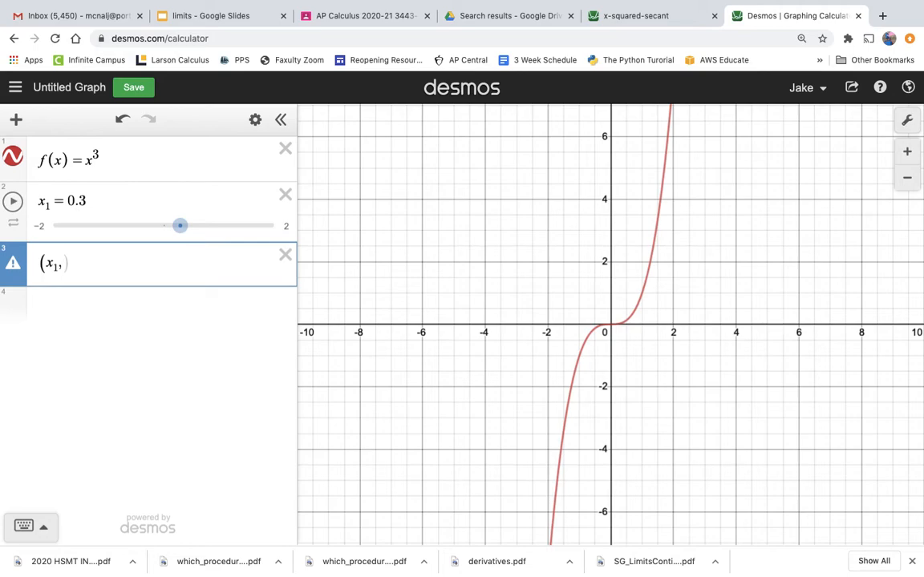
text(f(x)
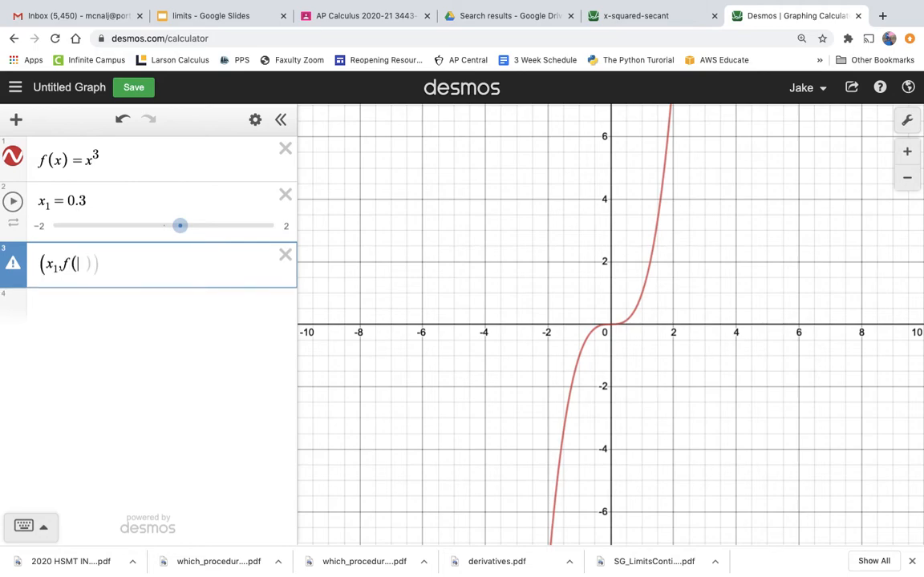
text(_)
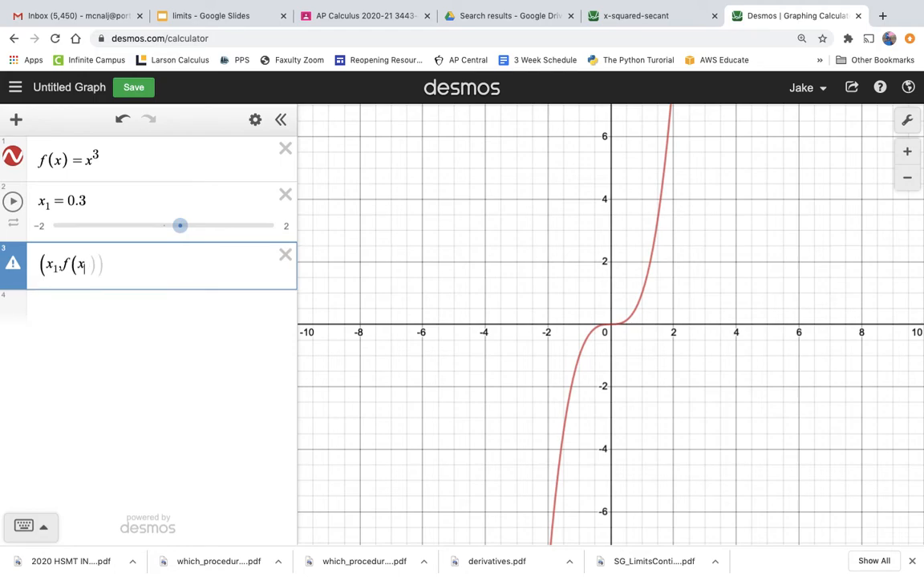
text(1)
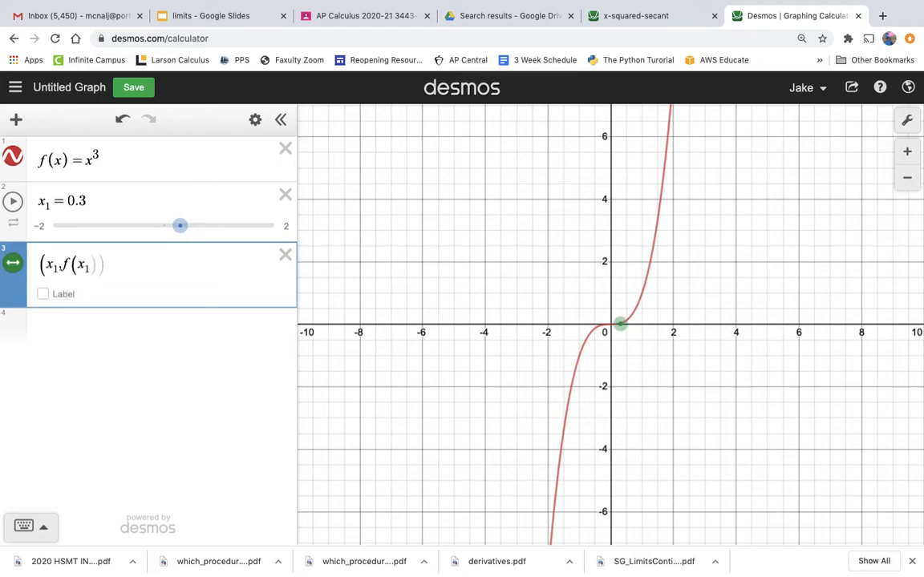
text()))
click(44, 294)
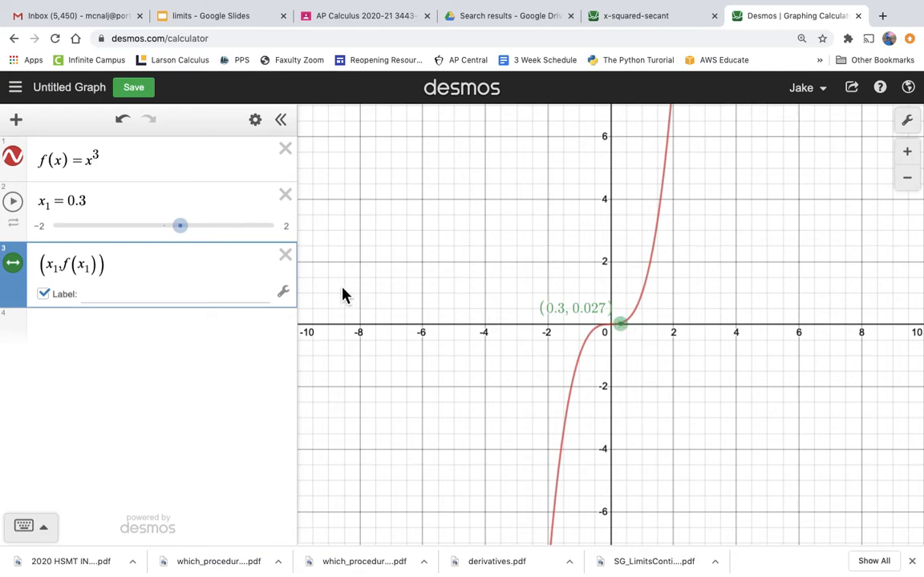
- Slide x_1 to 0.5, 1.5 and 0.1 to move the labelled point along the curve
mouse_move(187, 239)
mouse_down()
mouse_move(171, 243)
mouse_move(199, 243)
mouse_up()
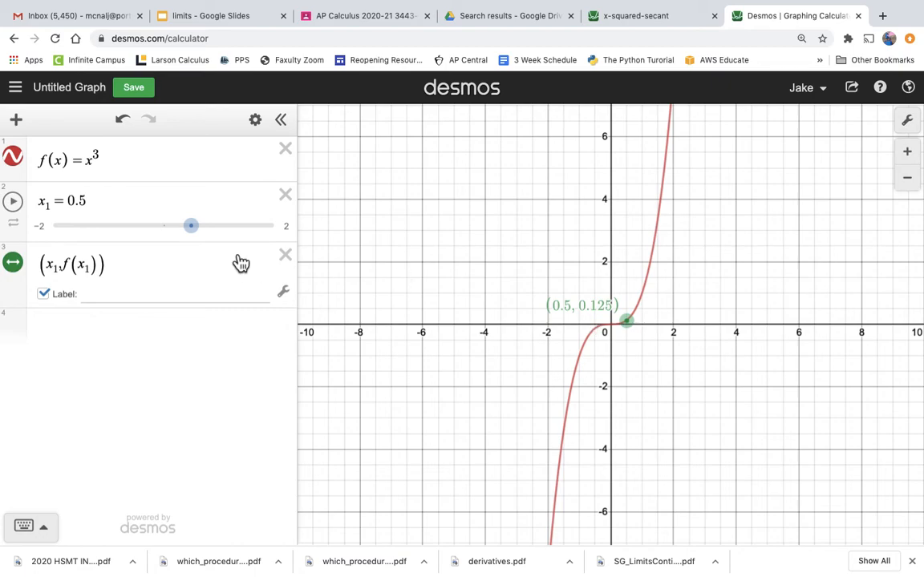
drag(198, 235, 251, 248)
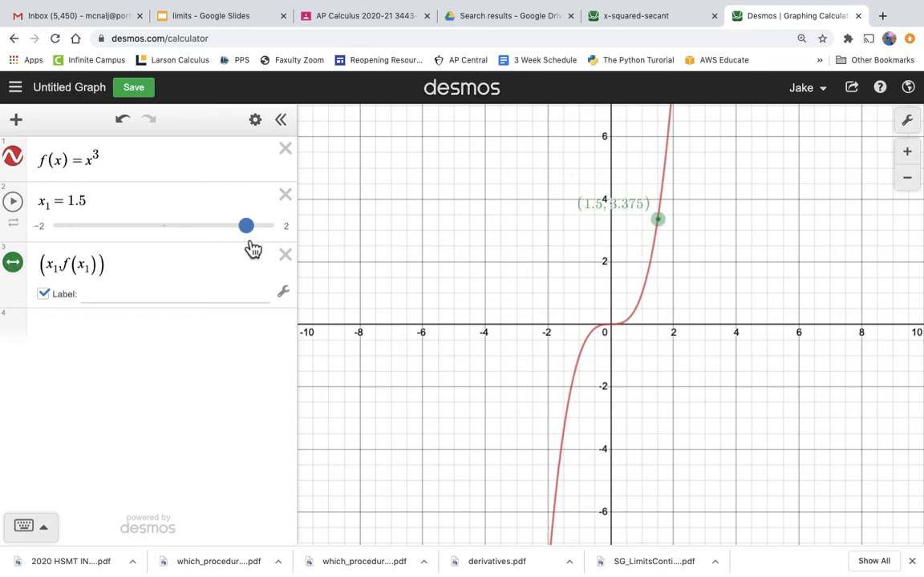
drag(251, 249, 175, 253)
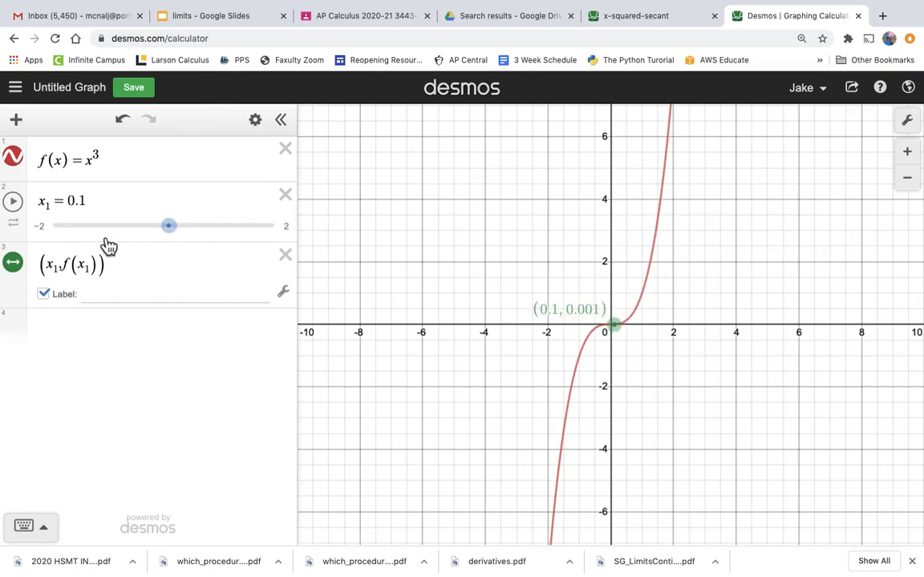
click(14, 224)
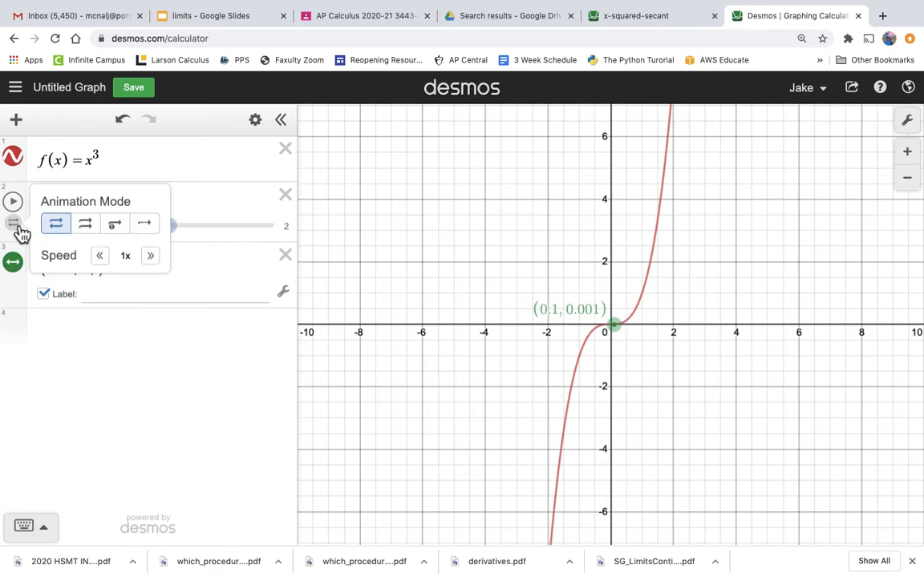
click(20, 227)
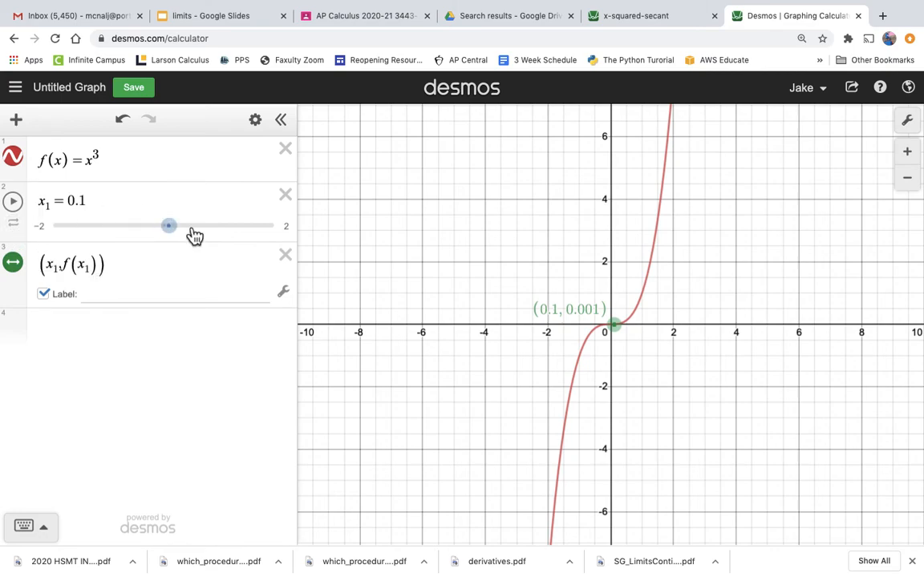
- Refine the x_1 slider's step to 0.01
click(294, 231)
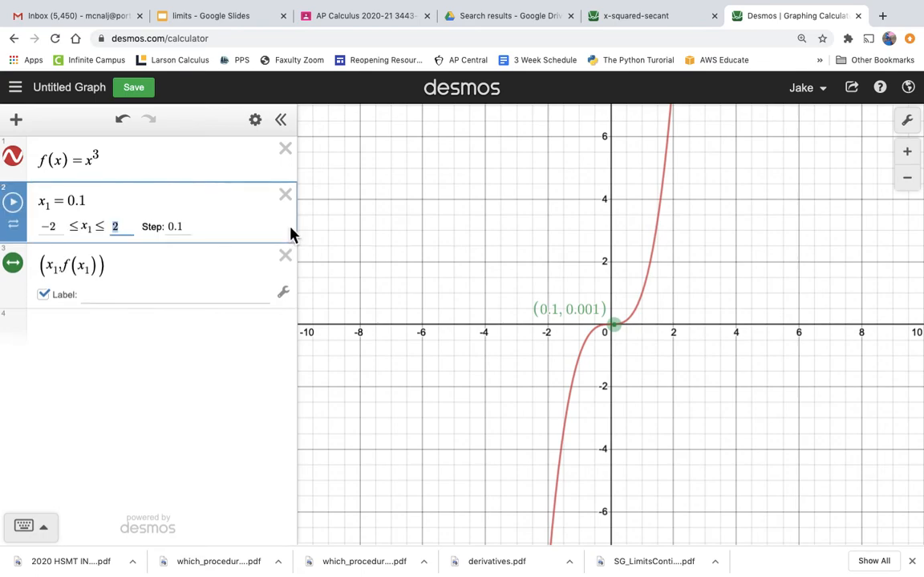
click(193, 228)
key(BackSpace)
text(01)
click(168, 255)
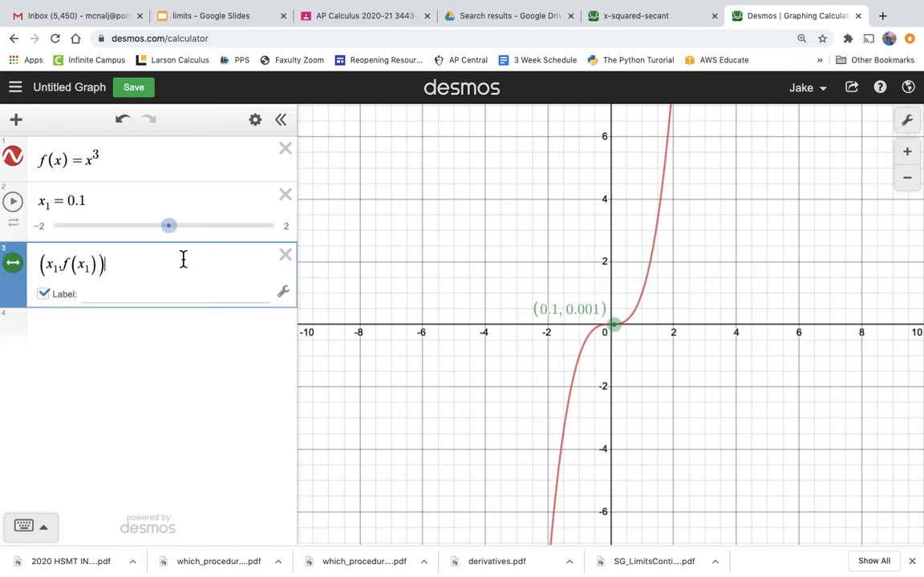
- Slide x_1 to 0.95 to reposition the labelled point on the curve
drag(177, 239, 213, 243)
drag(215, 239, 220, 239)
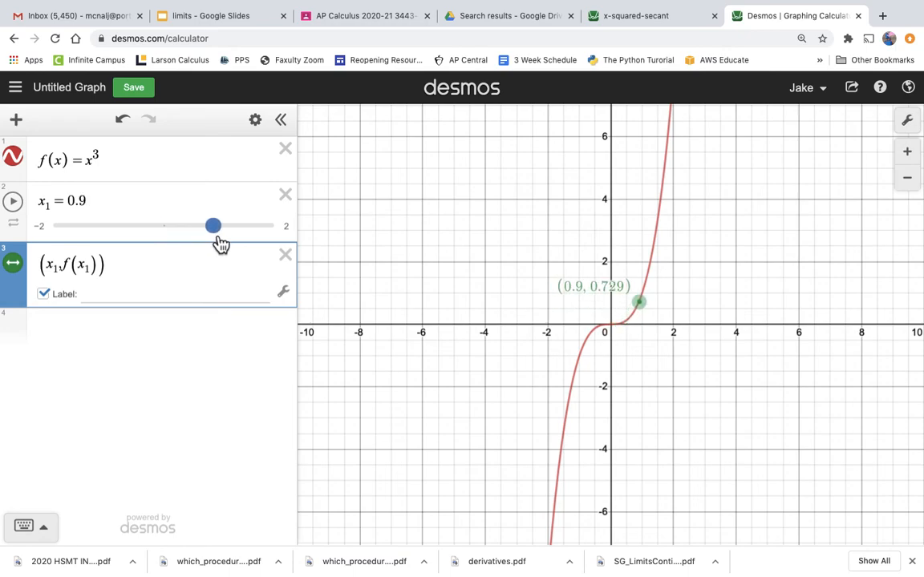
drag(218, 239, 221, 243)
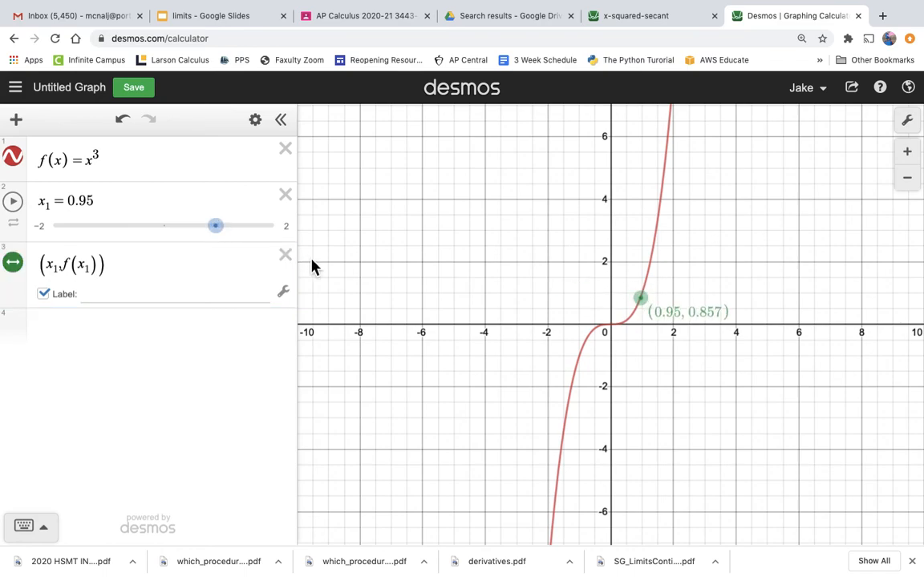